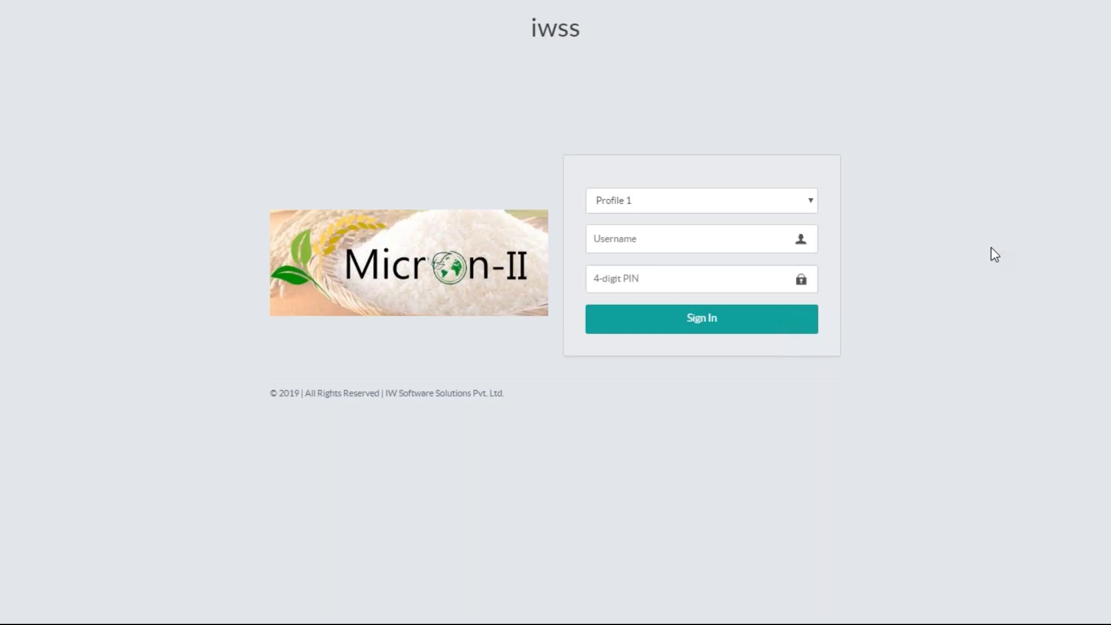
Sign in with the username and 4-digit PIN, then open the Scan Sample form
{"action": "left_click", "coordinate": [619, 234]}
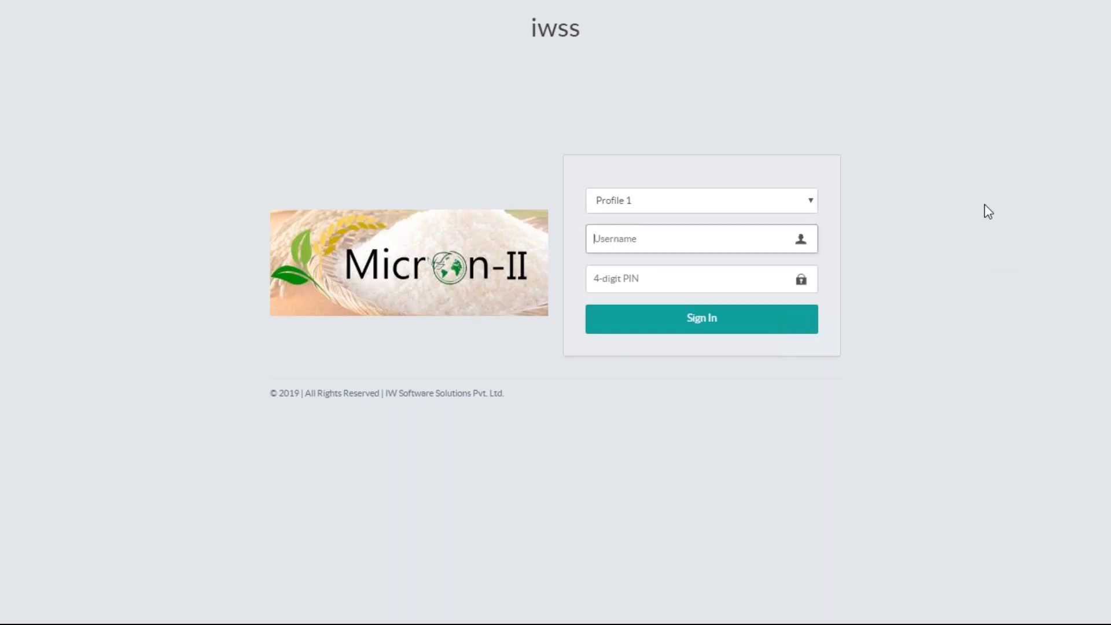
{"action": "type", "text": "micron"}
{"action": "key", "text": "Tab"}
{"action": "type", "text": "1234"}
{"action": "key", "text": "Return"}
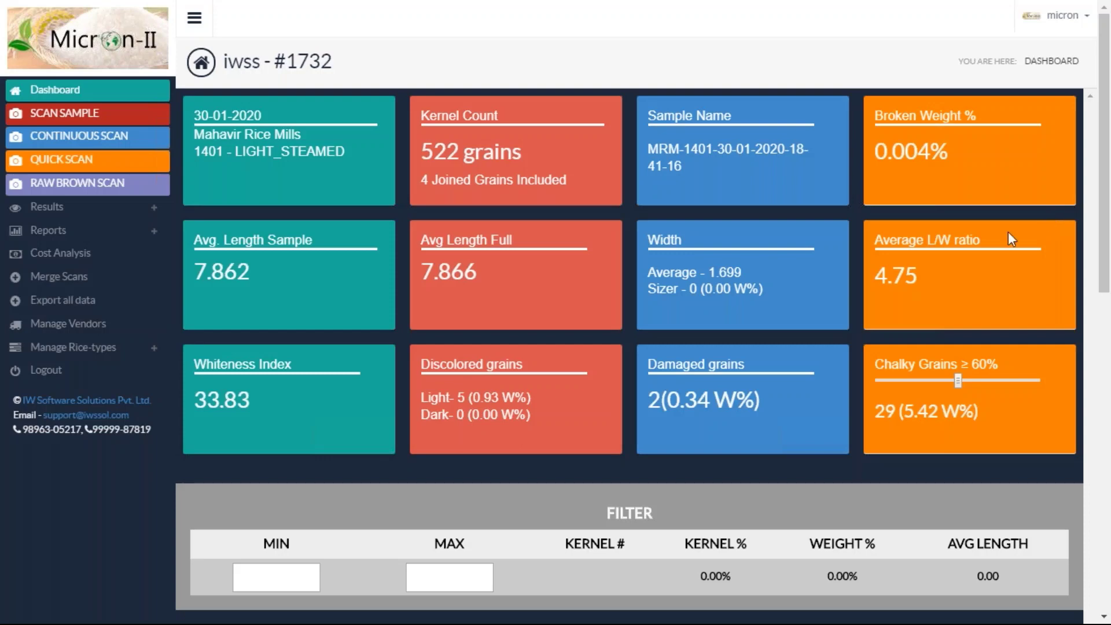
{"action": "scroll", "coordinate": [887, 284], "scroll_direction": "down", "scroll_amount": 5}
{"action": "left_click", "coordinate": [145, 127]}
Scan a sample with process DARK_STEAMED, rice type 1401 and vendor Mahavir Rice Mills
{"action": "left_click", "coordinate": [444, 181]}
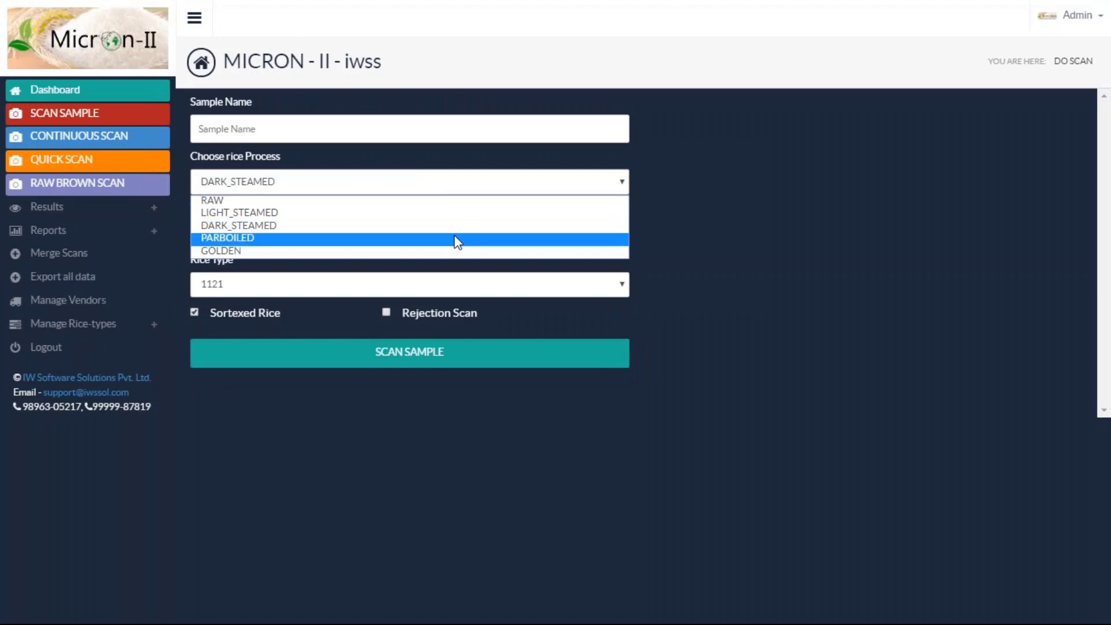
{"action": "left_click", "coordinate": [472, 225]}
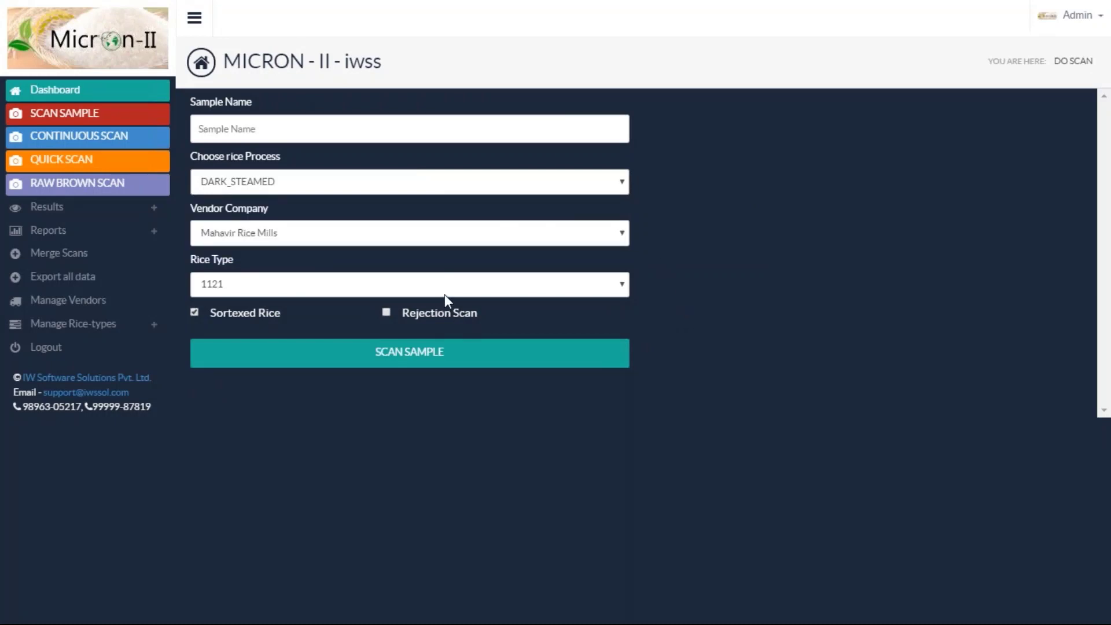
{"action": "left_click", "coordinate": [458, 288]}
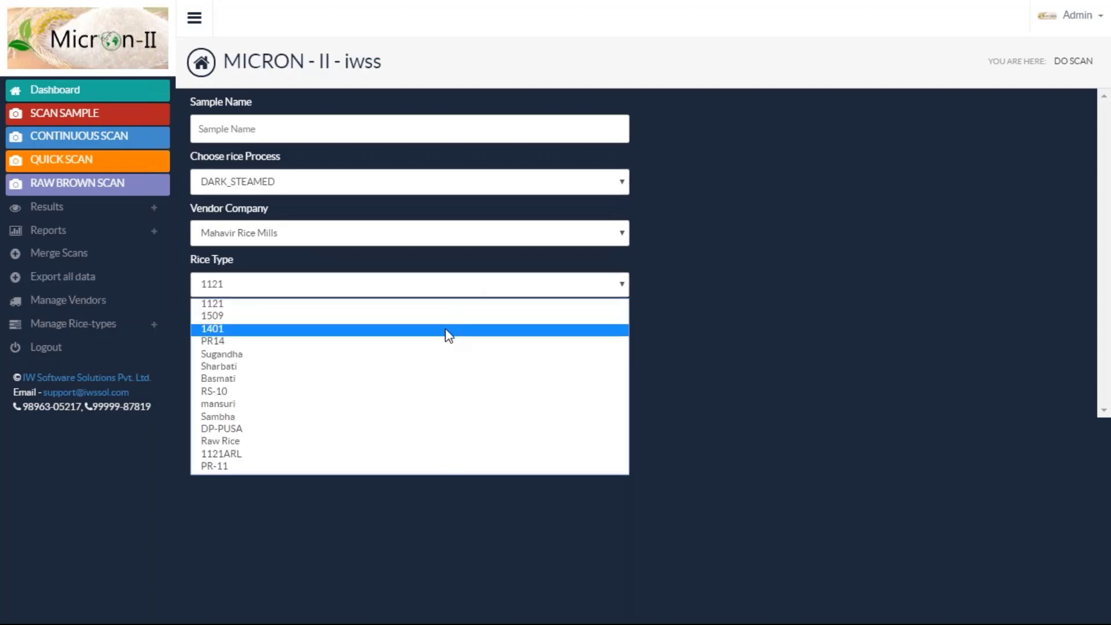
{"action": "left_click", "coordinate": [448, 334]}
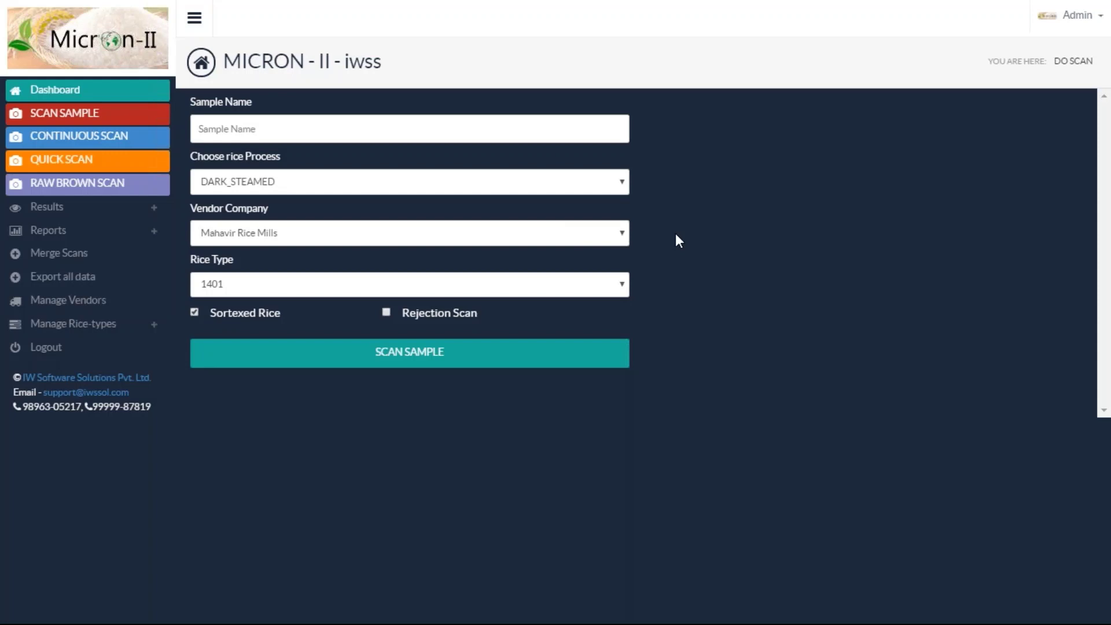
{"action": "left_click", "coordinate": [507, 242]}
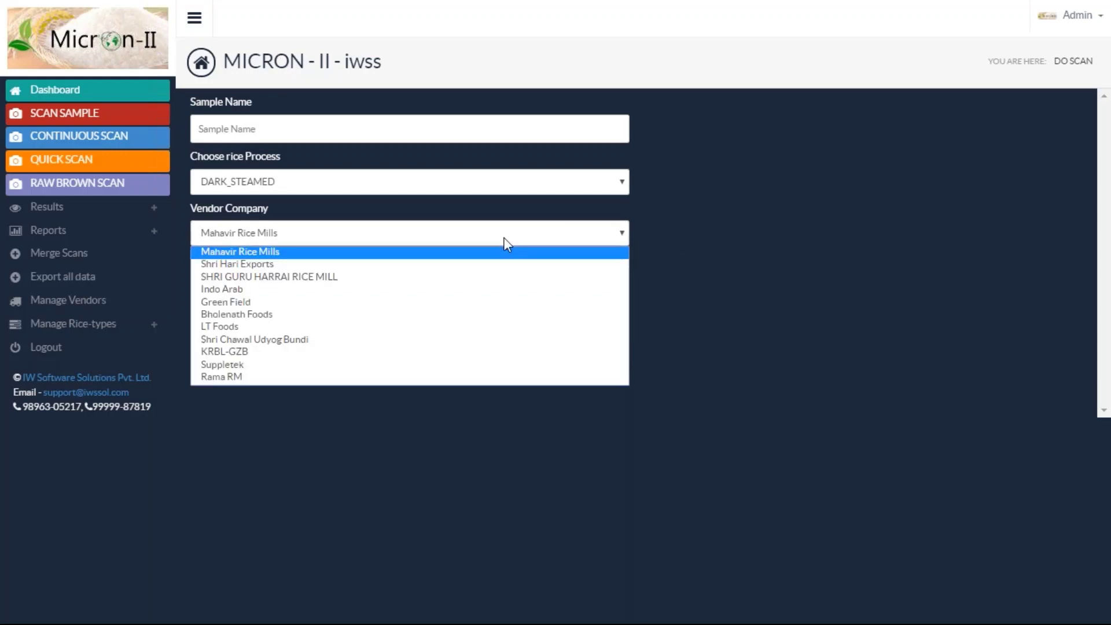
{"action": "left_click", "coordinate": [799, 269]}
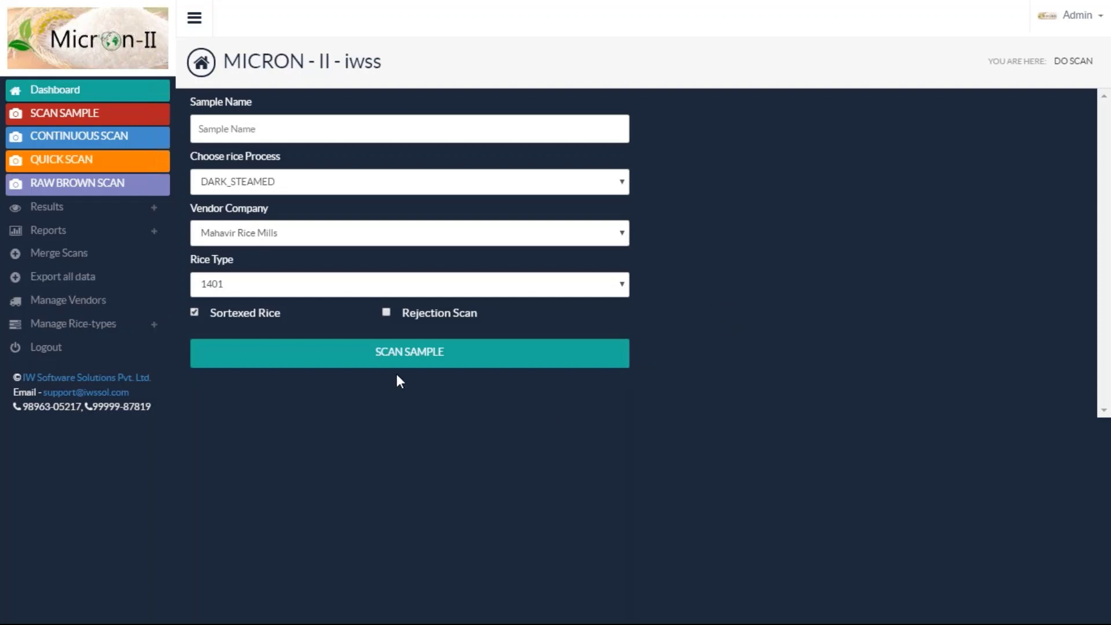
{"action": "left_click", "coordinate": [414, 359]}
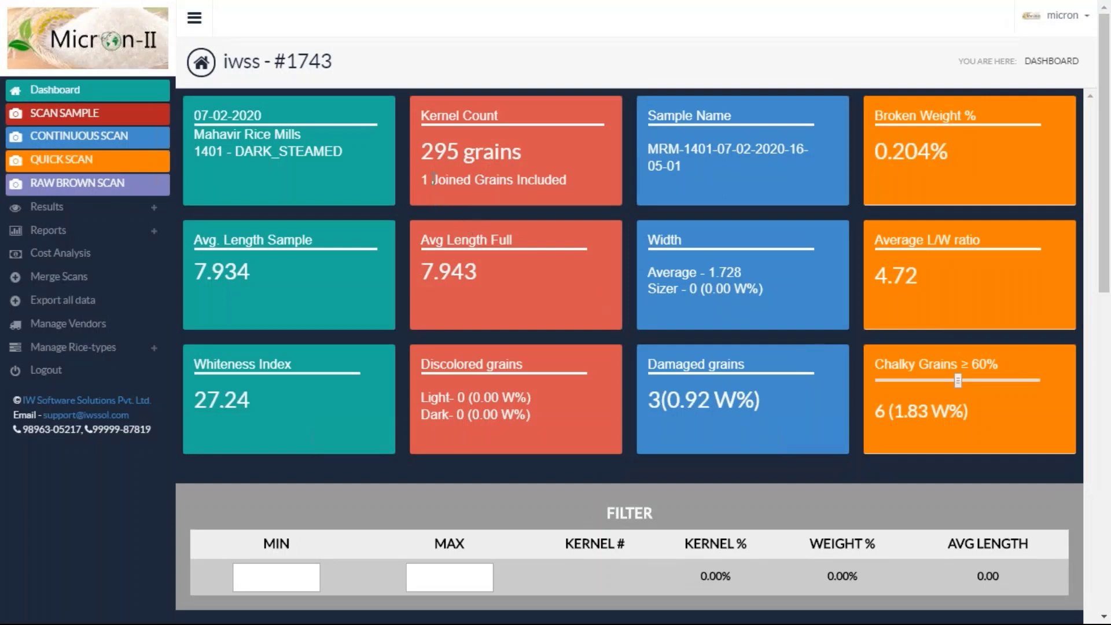
Review the 295-grain kernel count, the joined-grains note and the 0.204% broken weight
{"action": "left_click_drag", "start_coordinate": [424, 152], "coordinate": [503, 158]}
{"action": "left_click", "coordinate": [504, 162]}
{"action": "left_click_drag", "start_coordinate": [450, 180], "coordinate": [500, 182]}
{"action": "left_click", "coordinate": [502, 184]}
{"action": "left_click_drag", "start_coordinate": [888, 152], "coordinate": [952, 155]}
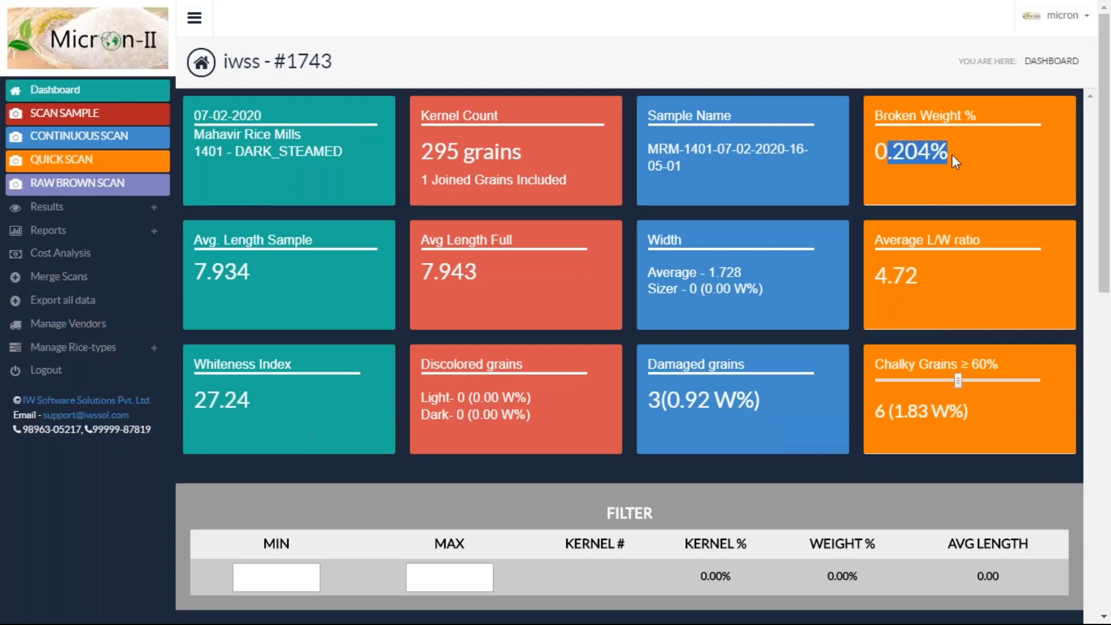
{"action": "left_click", "coordinate": [952, 155]}
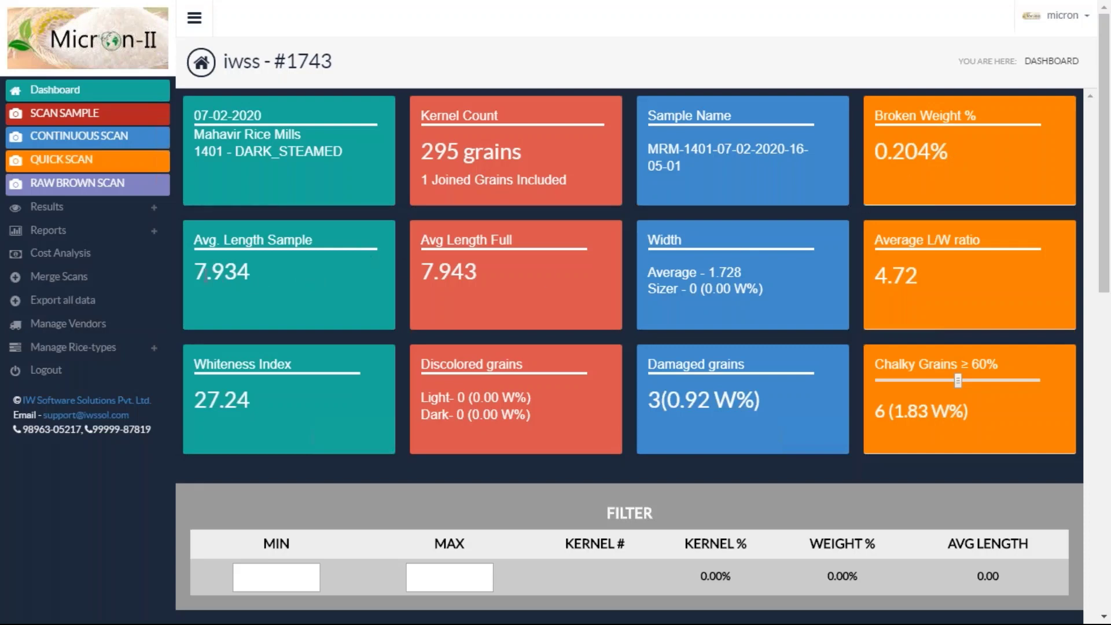
Review average lengths 7.934 and 7.943, width 1.728, L/W ratio 4.72 and whiteness 27.24
{"action": "left_click_drag", "start_coordinate": [192, 270], "coordinate": [256, 269]}
{"action": "left_click", "coordinate": [255, 271]}
{"action": "left_click_drag", "start_coordinate": [426, 271], "coordinate": [484, 269]}
{"action": "left_click", "coordinate": [484, 269]}
{"action": "left_click_drag", "start_coordinate": [697, 266], "coordinate": [751, 275]}
{"action": "left_click", "coordinate": [751, 275]}
{"action": "left_click_drag", "start_coordinate": [884, 273], "coordinate": [938, 278]}
{"action": "left_click", "coordinate": [938, 279]}
{"action": "left_click_drag", "start_coordinate": [200, 402], "coordinate": [259, 402]}
{"action": "left_click", "coordinate": [260, 403]}
Review the discoloured, damaged (3 grains) and chalky (6 grains) counts
{"action": "left_click_drag", "start_coordinate": [437, 399], "coordinate": [527, 416]}
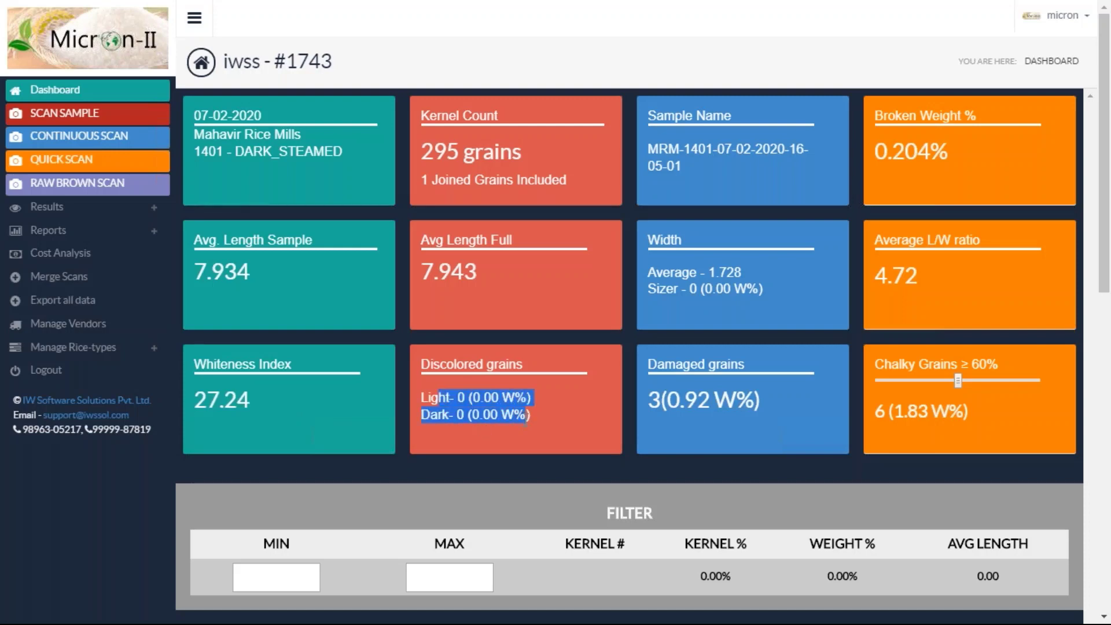
{"action": "left_click", "coordinate": [527, 416]}
{"action": "left_click_drag", "start_coordinate": [646, 400], "coordinate": [704, 399]}
{"action": "left_click", "coordinate": [704, 399]}
{"action": "left_click_drag", "start_coordinate": [873, 412], "coordinate": [947, 411]}
{"action": "left_click", "coordinate": [946, 411]}
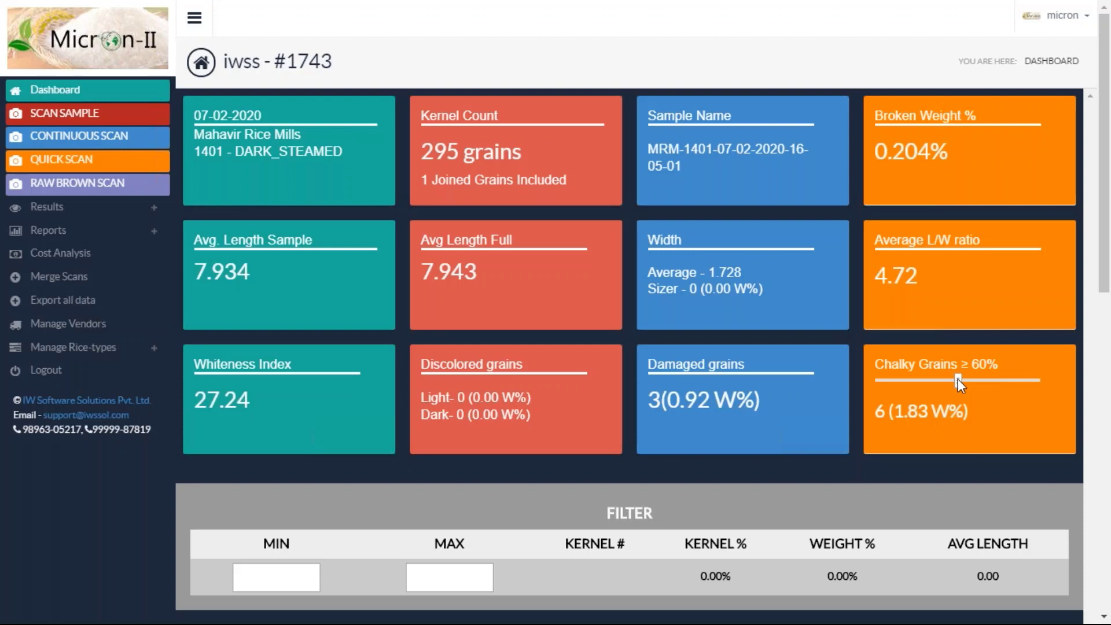
Lower the chalky threshold from 60% to 50% and check the new 3.72 W% share
{"action": "key", "text": "Left"}
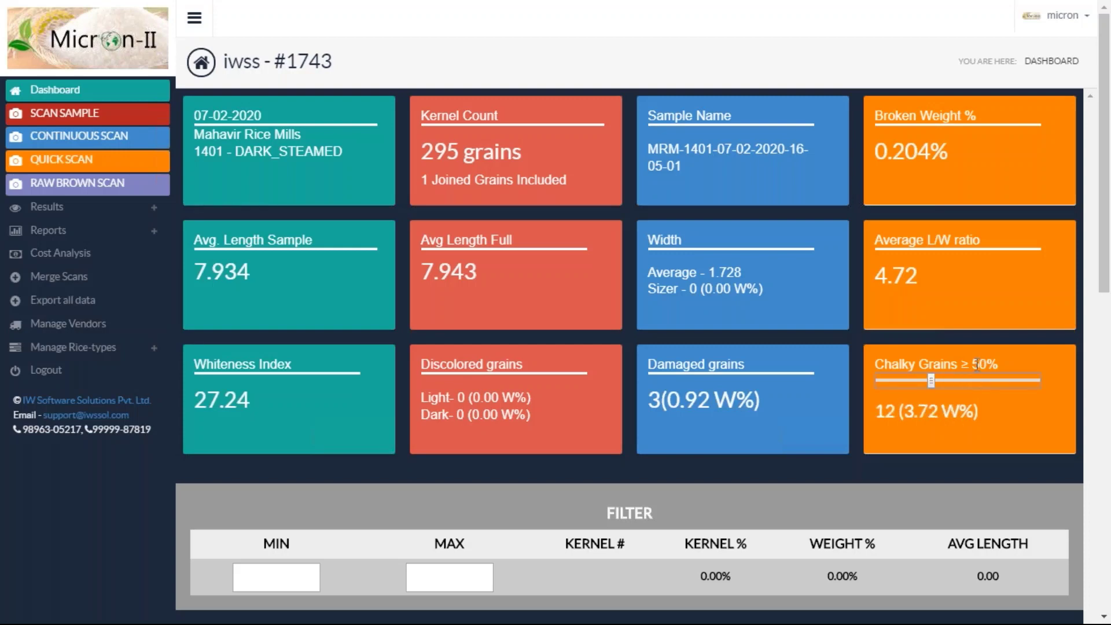
{"action": "left_click_drag", "start_coordinate": [912, 409], "coordinate": [995, 412]}
{"action": "left_click", "coordinate": [994, 412]}
Scroll to the Grading section and review the WAND grade and its 6.650 length bound
{"action": "scroll", "coordinate": [995, 412], "scroll_direction": "down", "scroll_amount": 6}
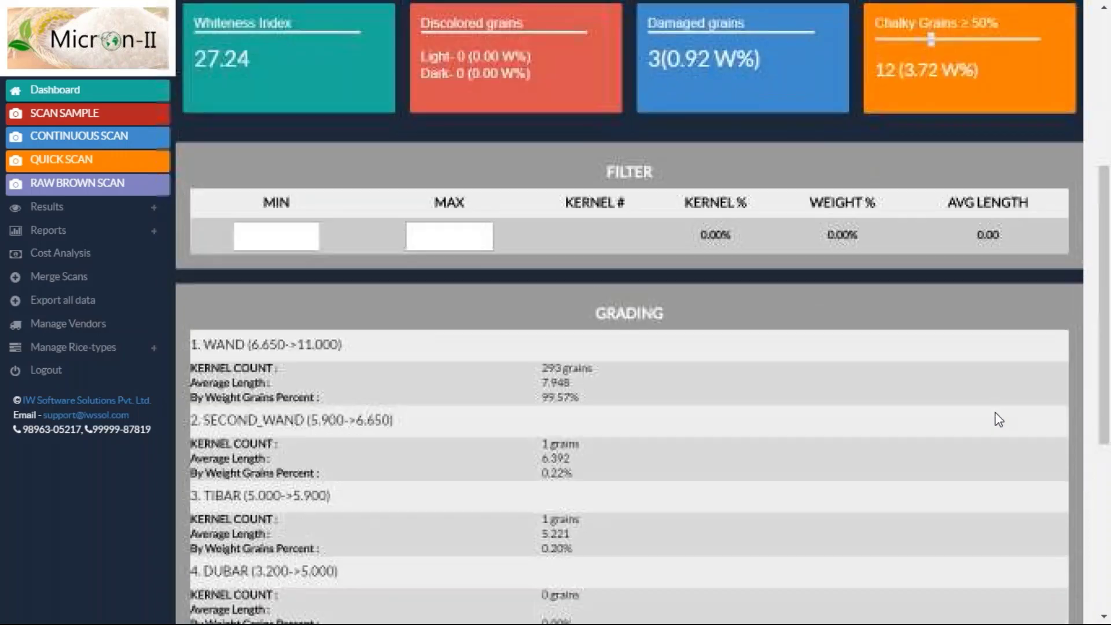
{"action": "scroll", "coordinate": [997, 419], "scroll_direction": "down", "scroll_amount": 1}
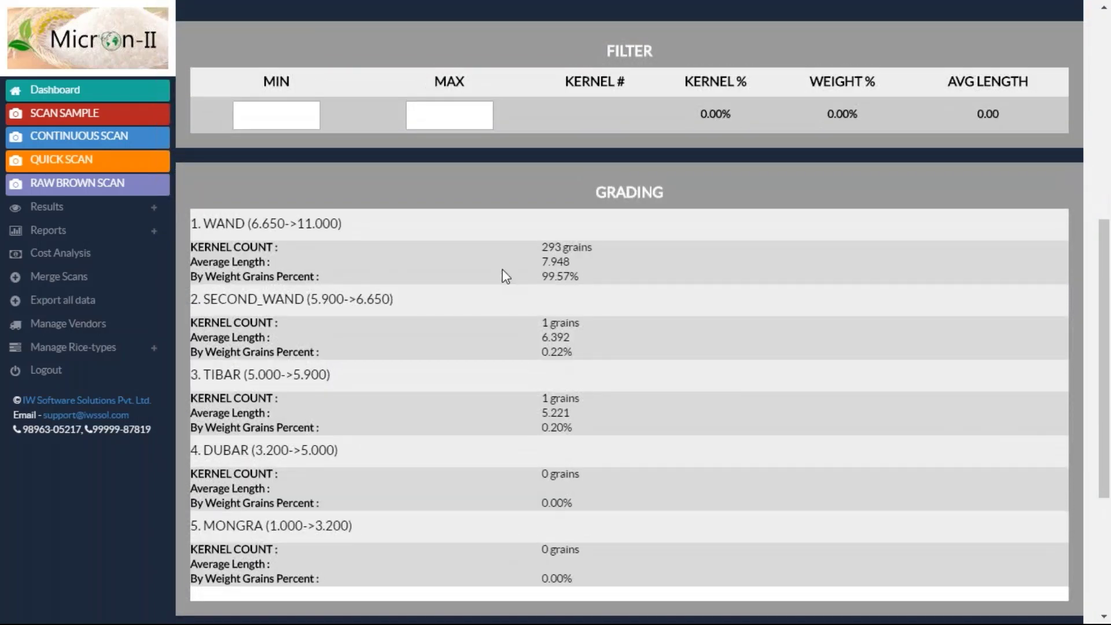
{"action": "double_click", "coordinate": [224, 226]}
{"action": "left_click", "coordinate": [252, 224]}
{"action": "left_click_drag", "start_coordinate": [251, 224], "coordinate": [292, 223]}
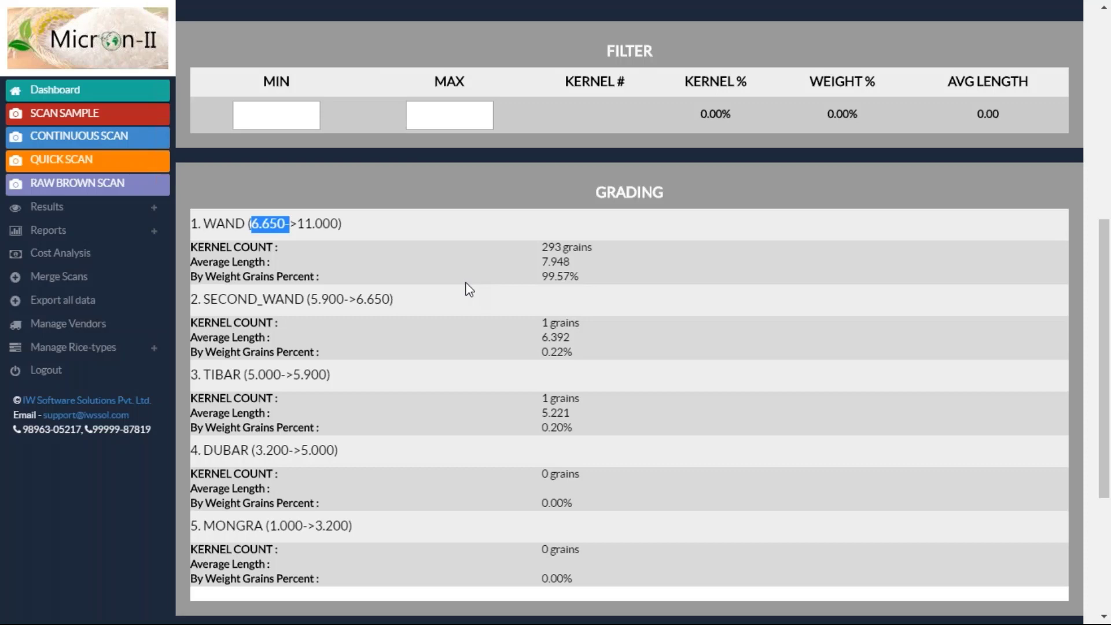
{"action": "left_click", "coordinate": [543, 276]}
Review WAND's 99.57% weight share, SECOND_WAND's 0.22% and TIBAR's grain count and length
{"action": "left_click_drag", "start_coordinate": [544, 277], "coordinate": [595, 280]}
{"action": "left_click", "coordinate": [596, 282]}
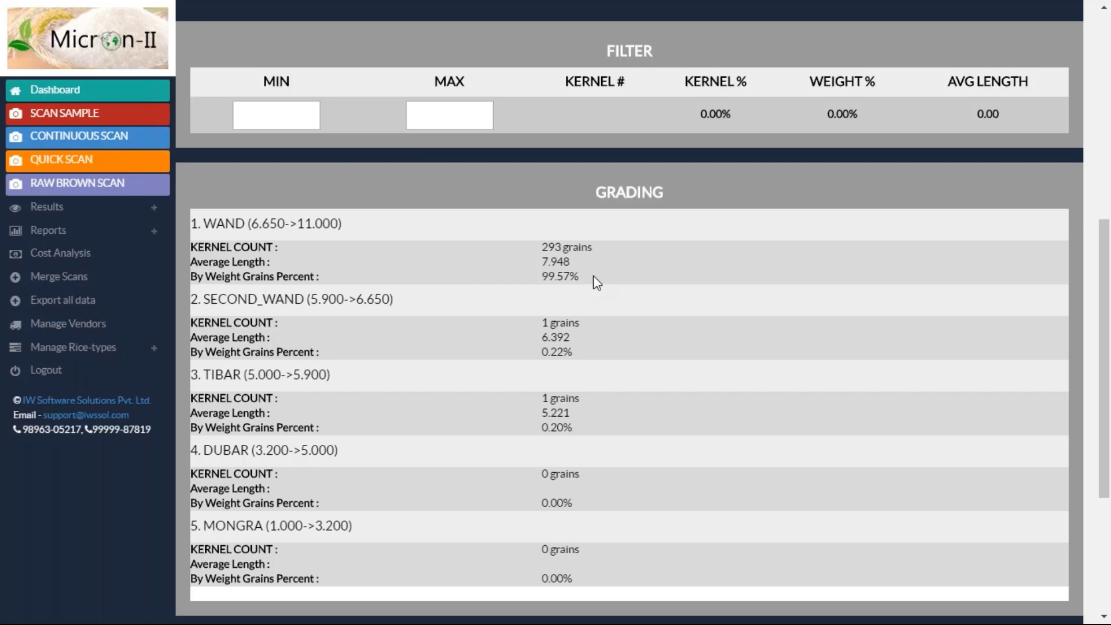
{"action": "left_click_drag", "start_coordinate": [578, 354], "coordinate": [533, 353]}
{"action": "left_click_drag", "start_coordinate": [539, 400], "coordinate": [598, 426]}
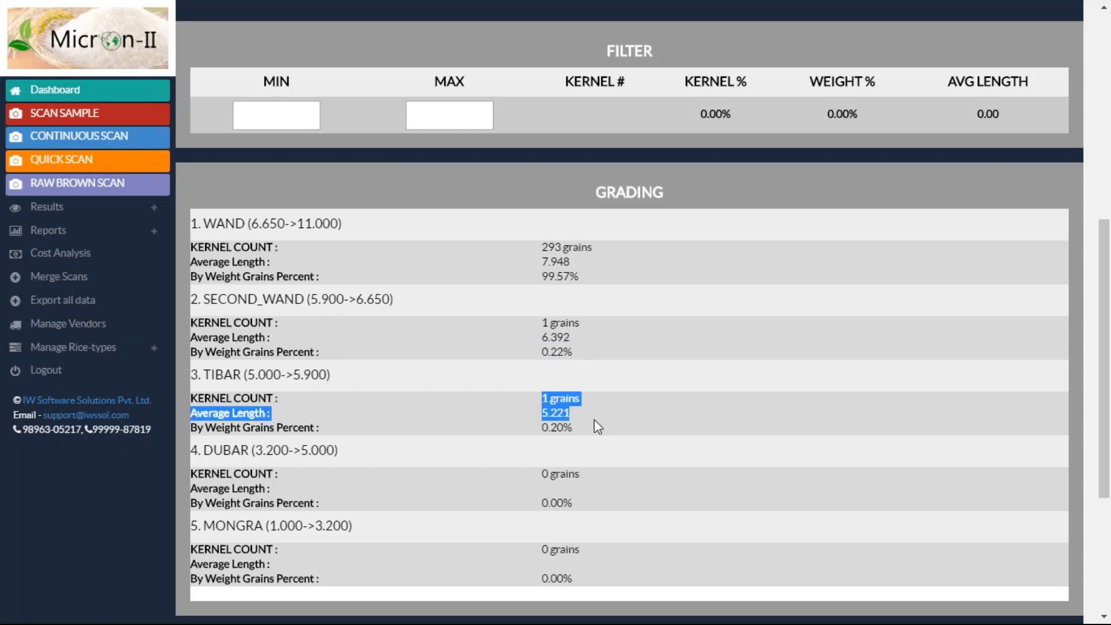
{"action": "left_click", "coordinate": [598, 427]}
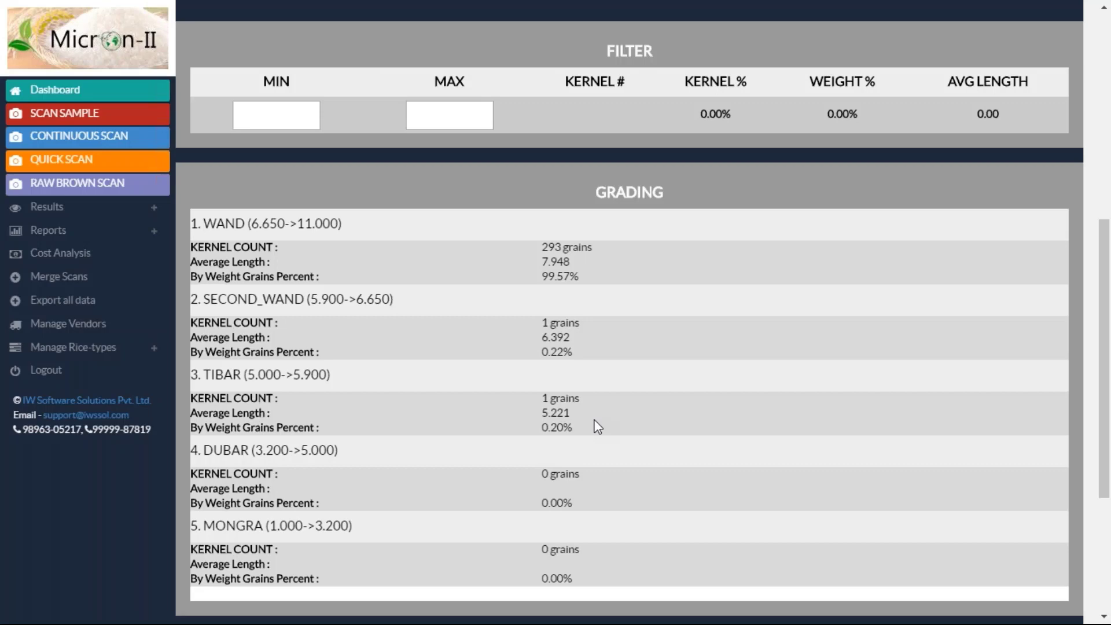
{"action": "scroll", "coordinate": [544, 466], "scroll_direction": "down", "scroll_amount": 3}
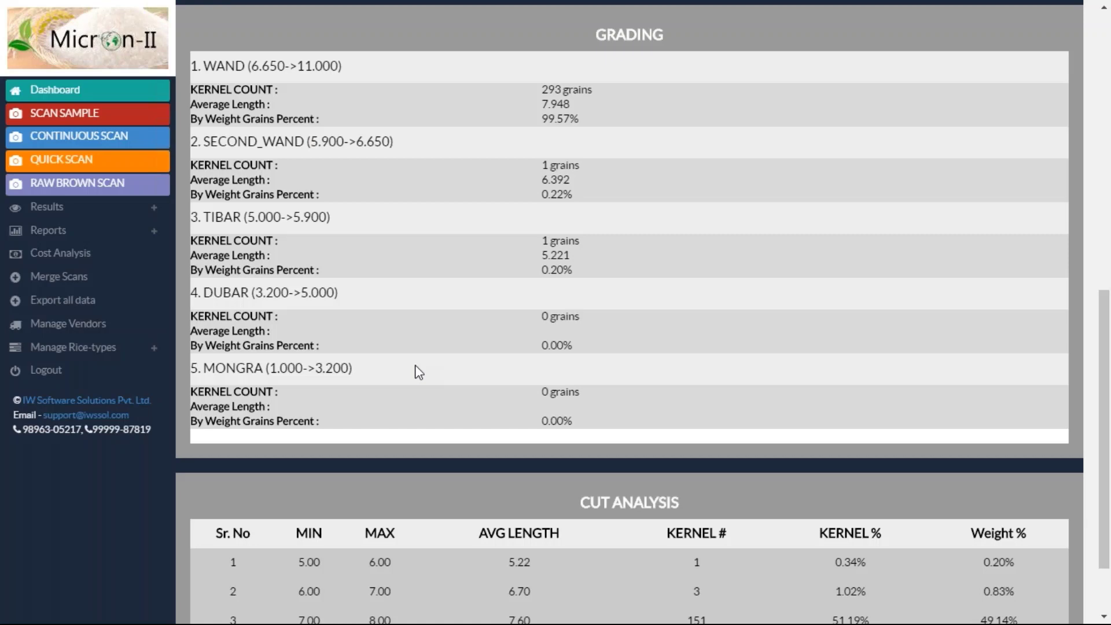
Scroll through the five-row Cut Analysis table, then back up to the empty length Filter
{"action": "scroll", "coordinate": [418, 372], "scroll_direction": "down", "scroll_amount": 2}
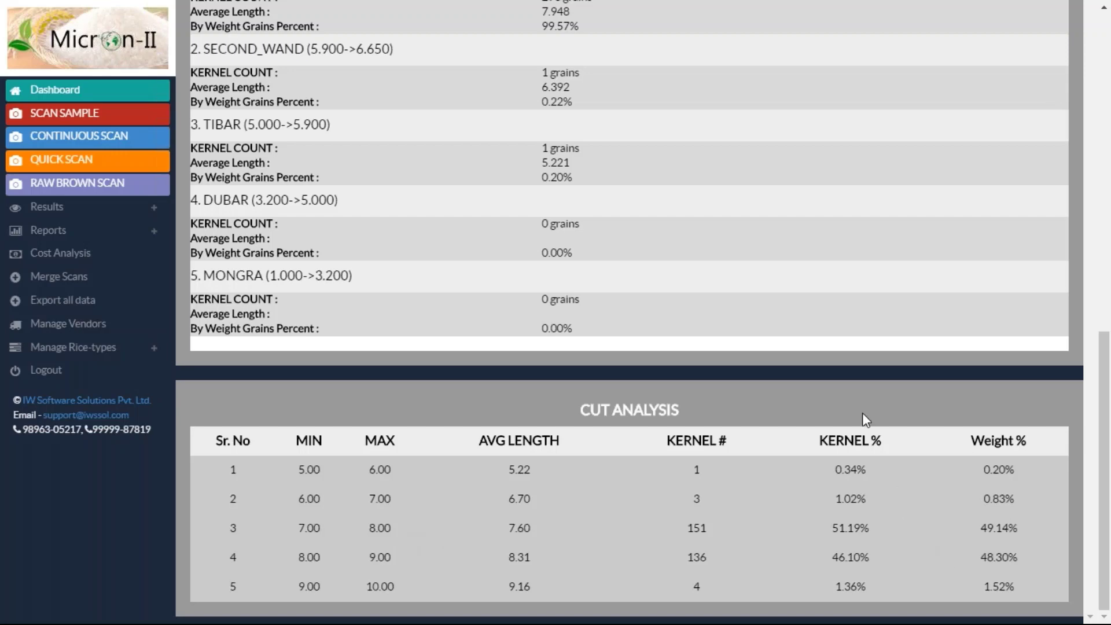
{"action": "scroll", "coordinate": [863, 413], "scroll_direction": "up", "scroll_amount": 2}
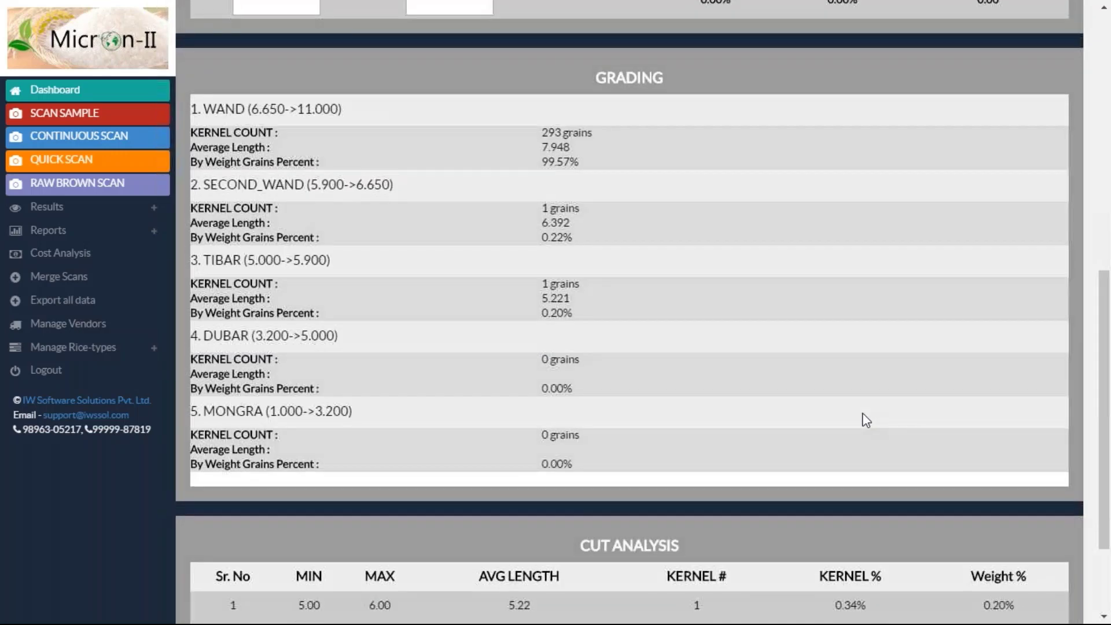
{"action": "scroll", "coordinate": [862, 412], "scroll_direction": "down", "scroll_amount": 2}
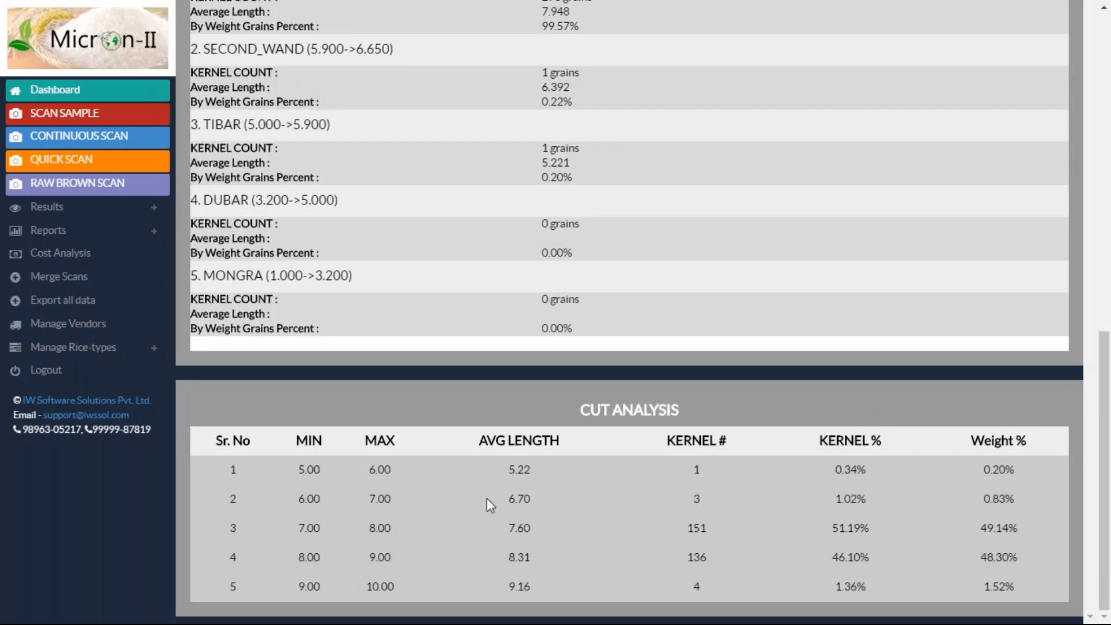
{"action": "scroll", "coordinate": [711, 473], "scroll_direction": "up", "scroll_amount": 4}
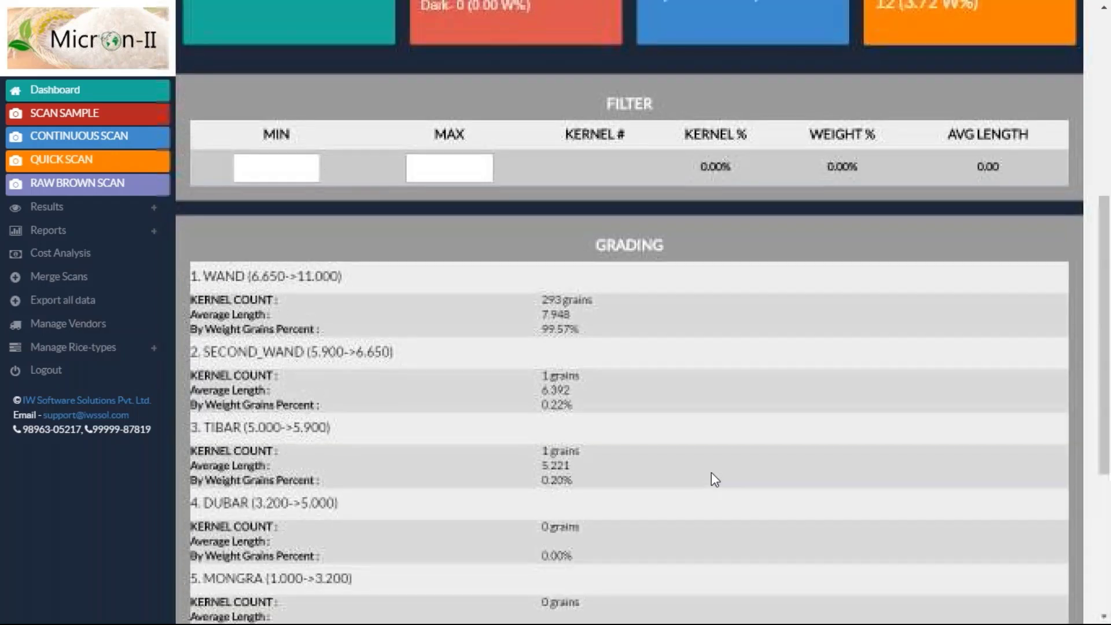
{"action": "scroll", "coordinate": [711, 472], "scroll_direction": "up", "scroll_amount": 2}
Filter grain length from 7.5 to 11 and check the 83.75% weight share
{"action": "left_click", "coordinate": [288, 314]}
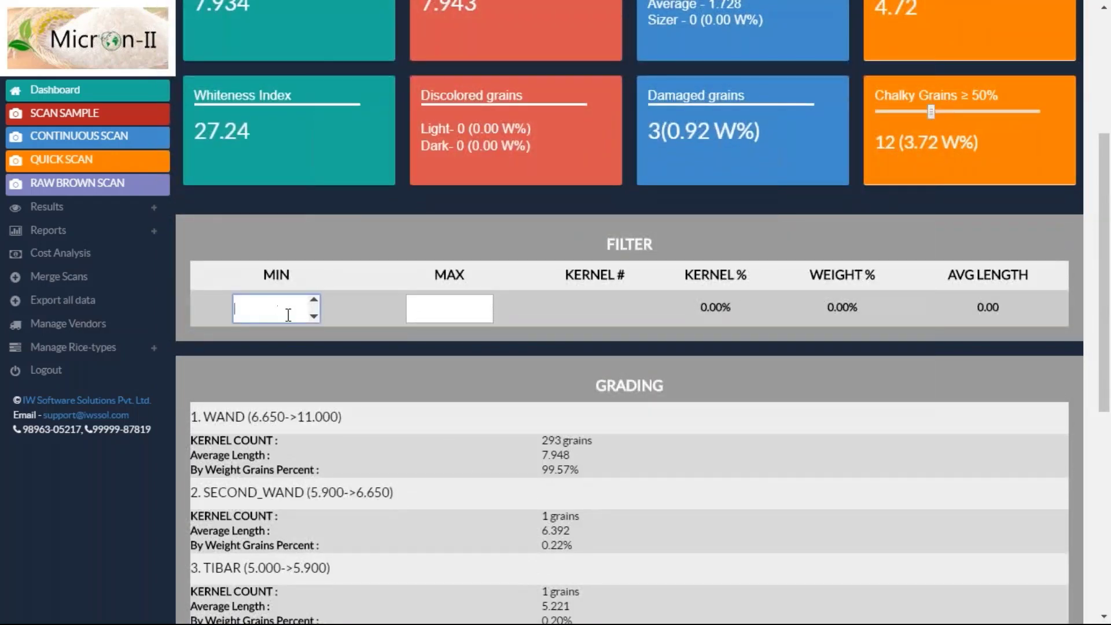
{"action": "type", "text": "7.5"}
{"action": "key", "text": "Tab"}
{"action": "type", "text": "11"}
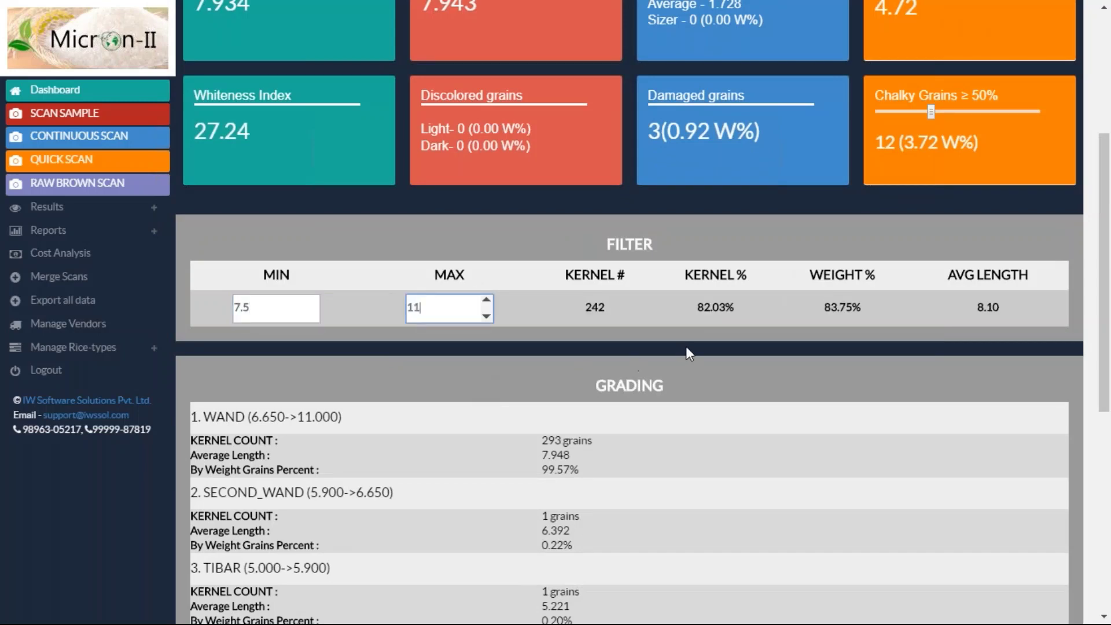
{"action": "left_click_drag", "start_coordinate": [861, 307], "coordinate": [825, 307]}
{"action": "left_click", "coordinate": [826, 312]}
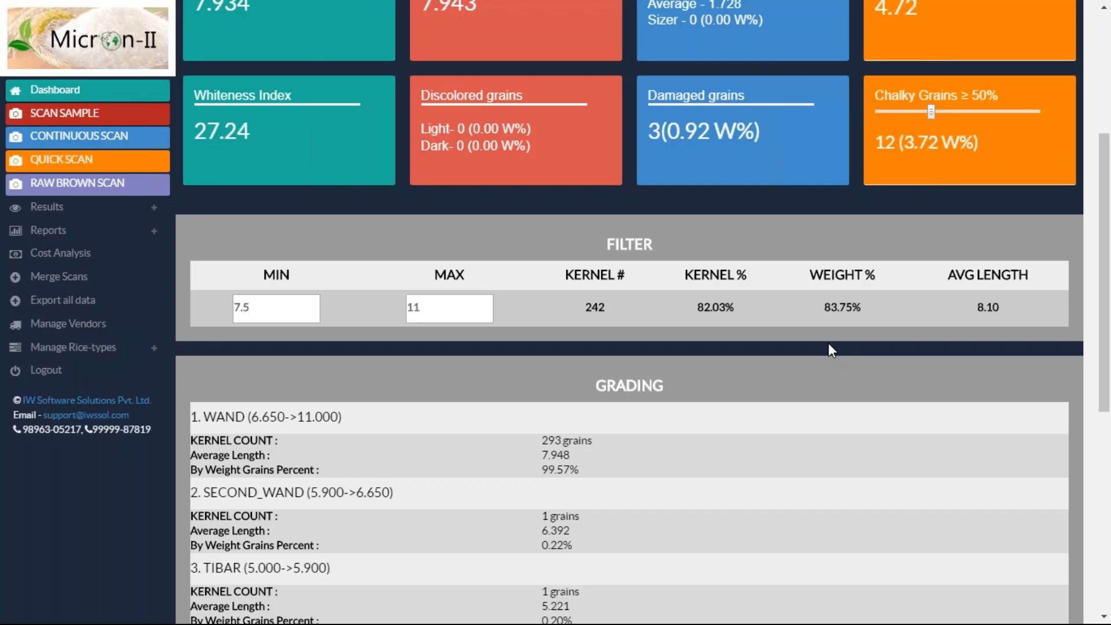
{"action": "scroll", "coordinate": [829, 346], "scroll_direction": "up", "scroll_amount": 5}
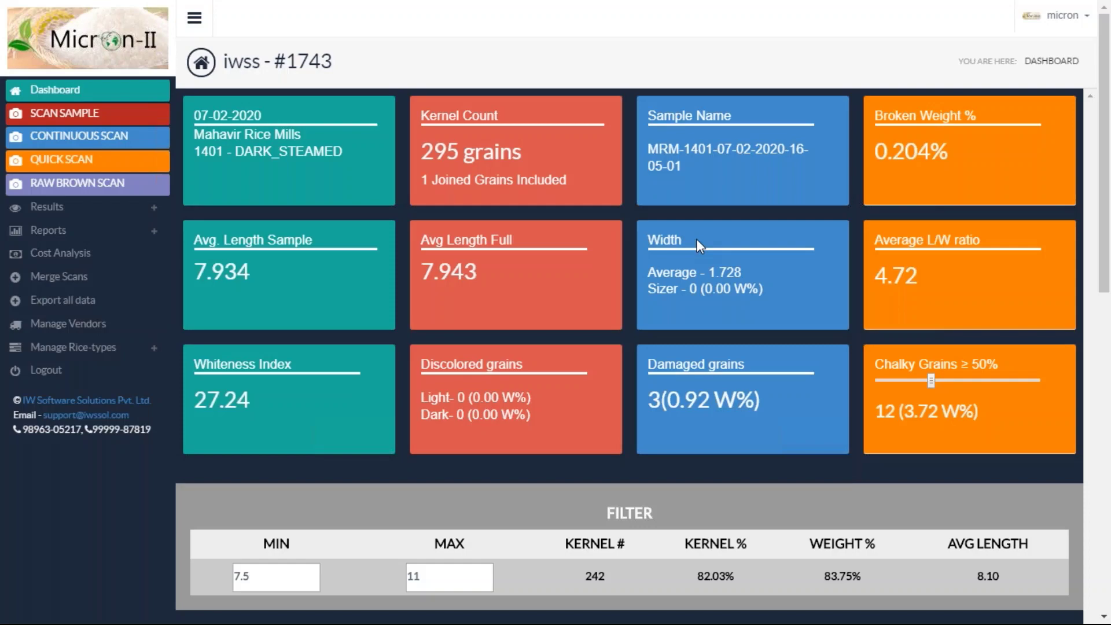
View the scan's individual grain images under Results, then return to the Dashboard
{"action": "left_click", "coordinate": [48, 209]}
{"action": "left_click", "coordinate": [55, 229]}
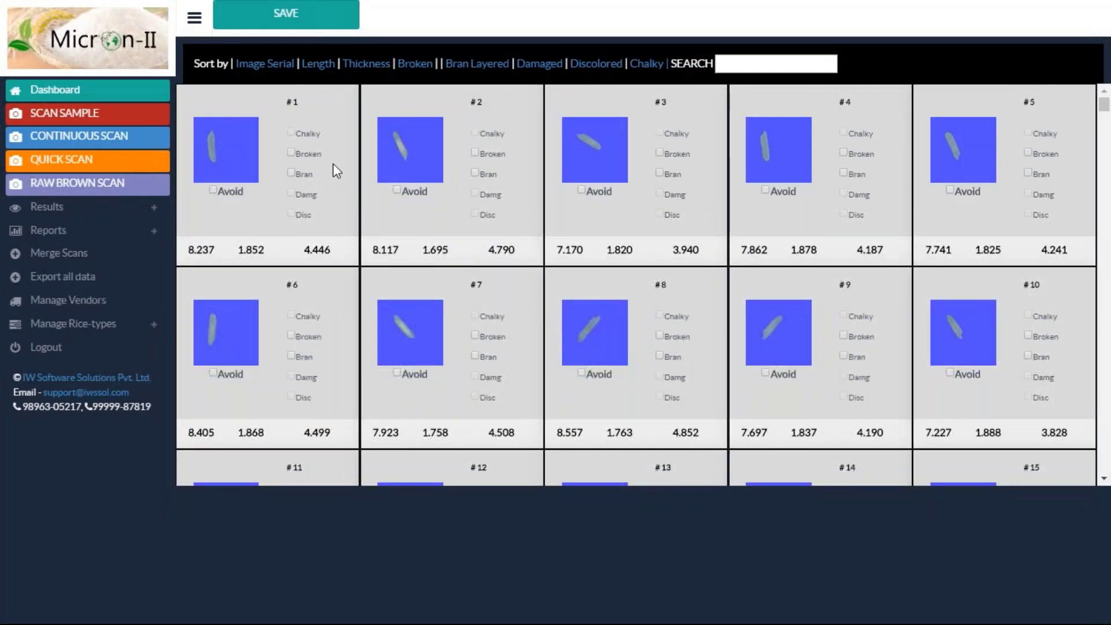
{"action": "left_click", "coordinate": [102, 99]}
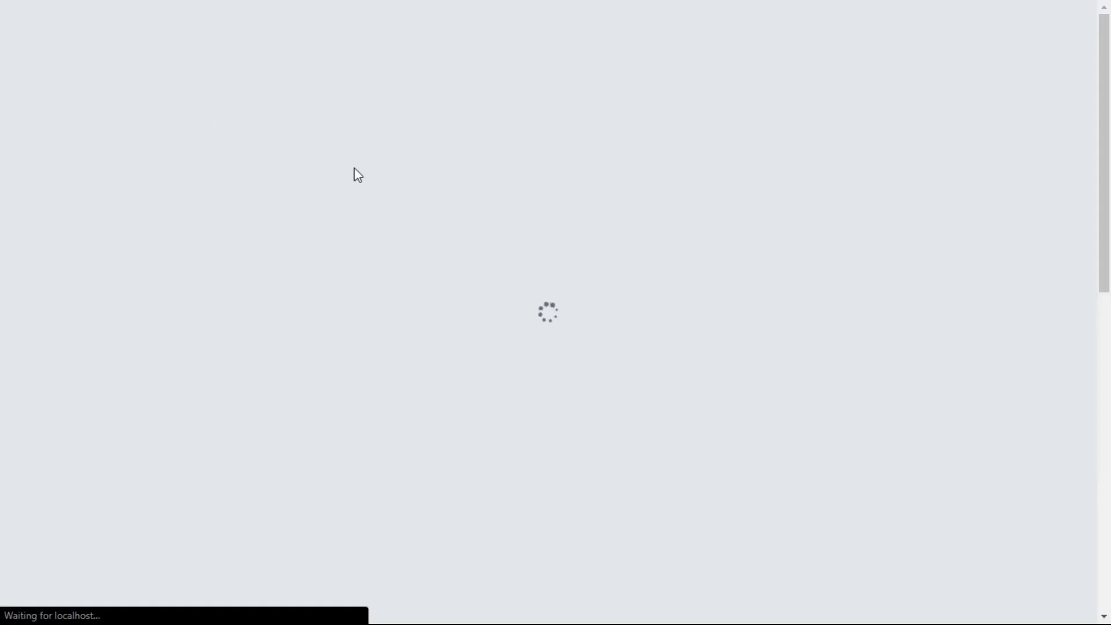